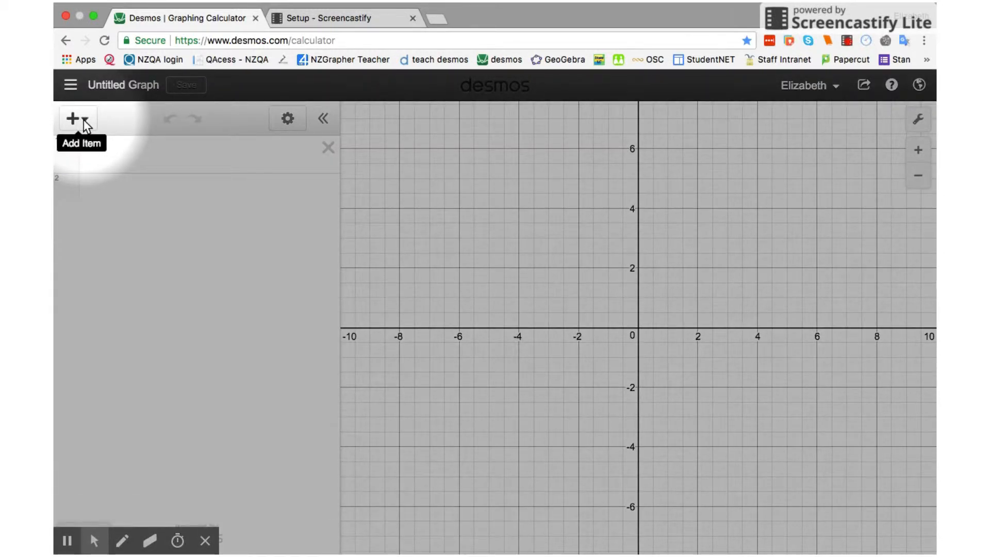
# - Add a table to the expression list
pyautogui.click(85, 123)
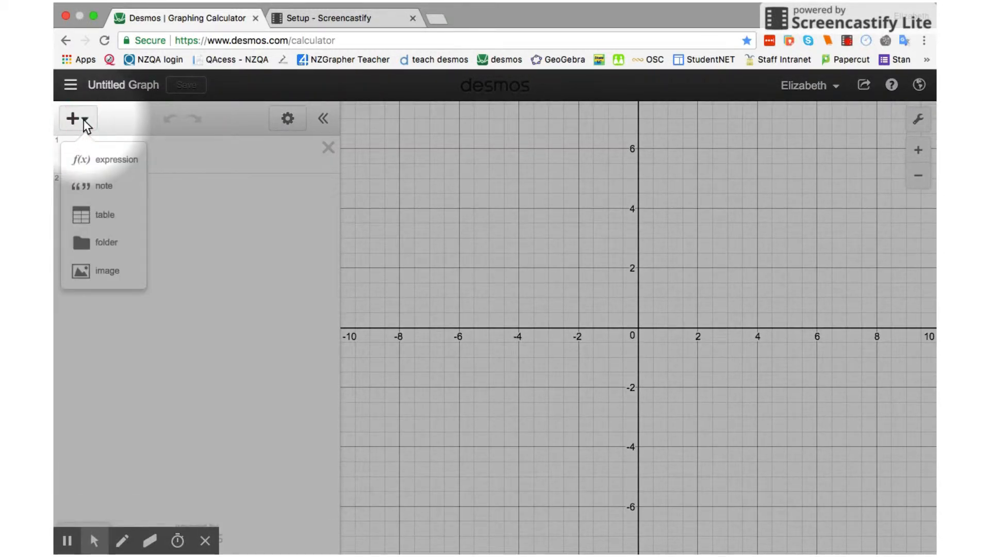
pyautogui.click(98, 217)
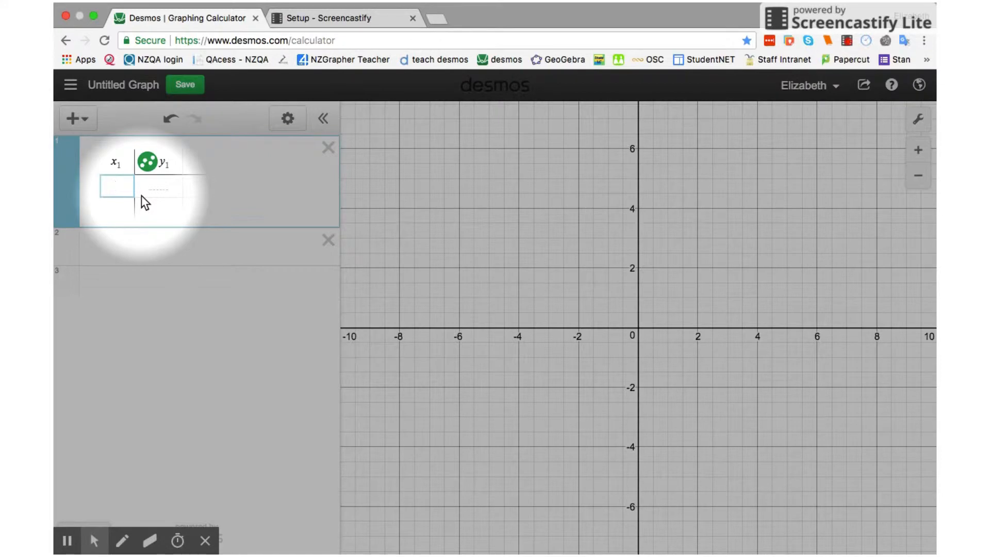
pyautogui.moveTo(91, 539)
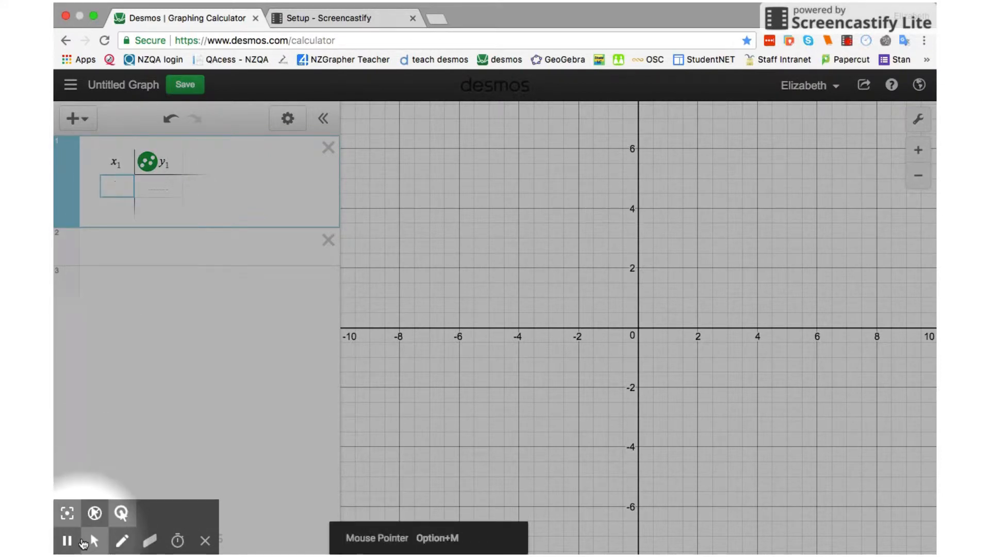
pyautogui.click(68, 512)
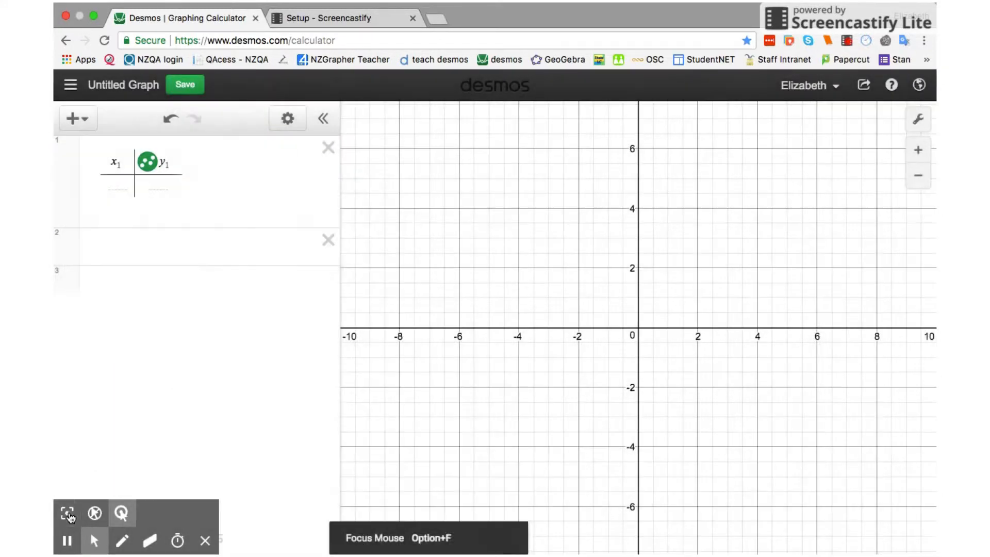
# - Fill the first two table rows with x 14, y 10 and x 15, y 15
pyautogui.click(123, 189)
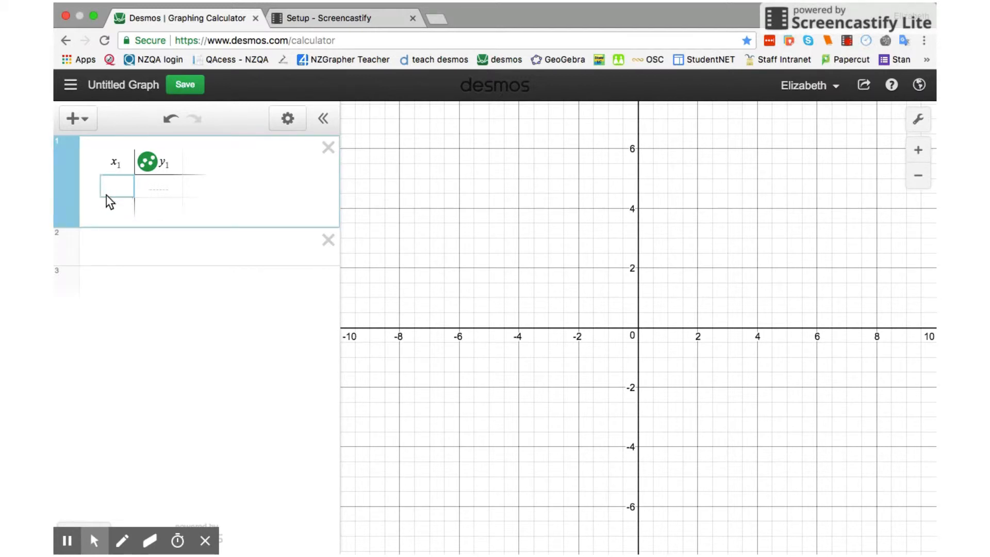
pyautogui.write('14')
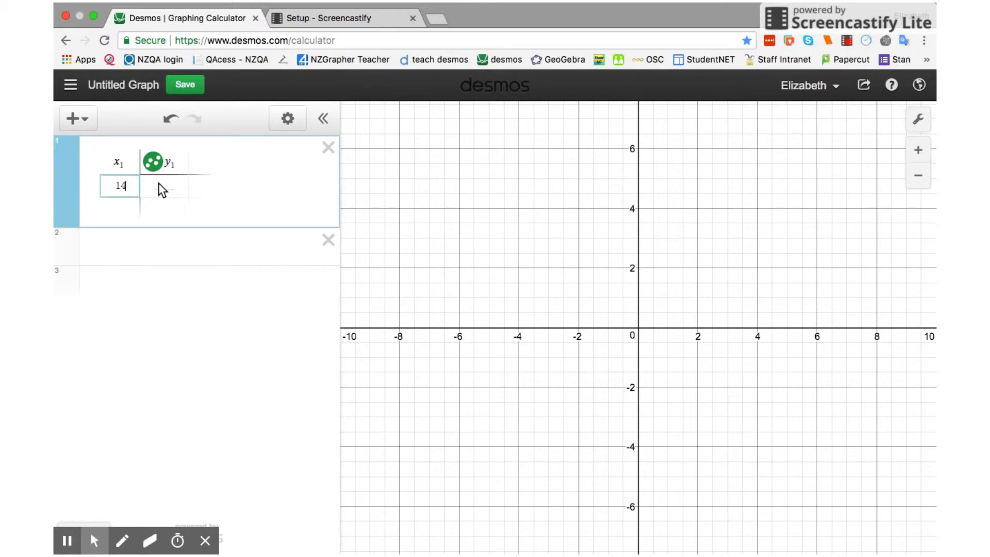
pyautogui.click(158, 187)
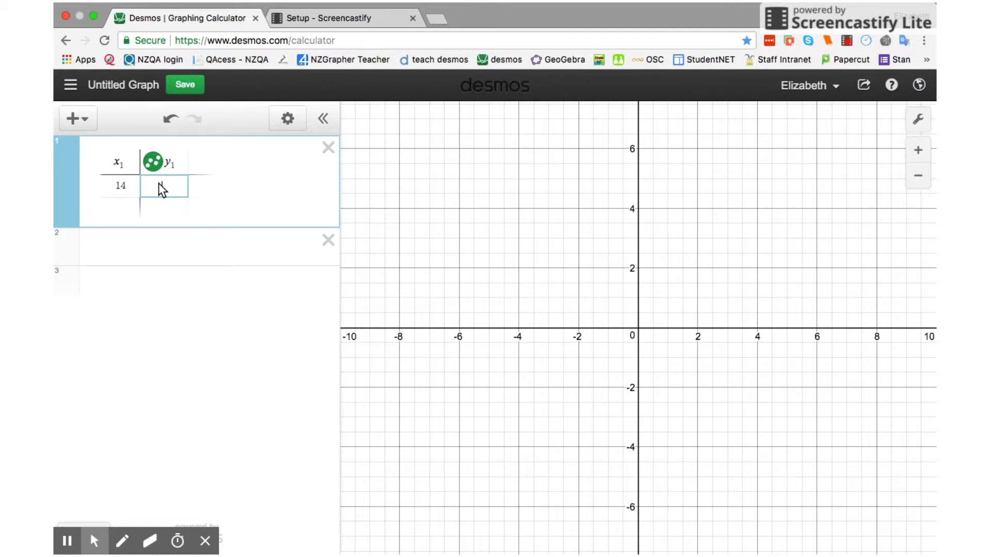
pyautogui.write('10')
pyautogui.click(123, 207)
pyautogui.write('16')
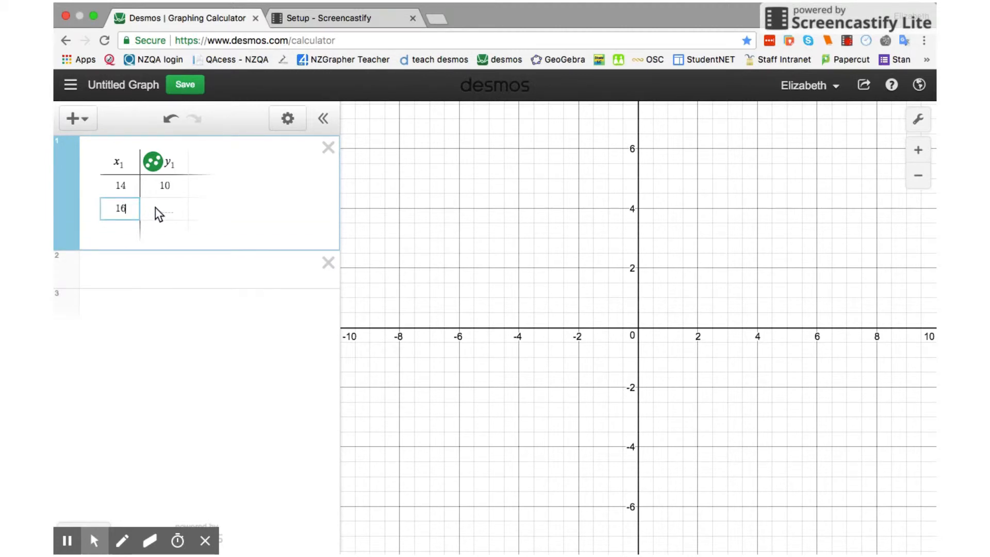
pyautogui.click(156, 206)
pyautogui.click(117, 234)
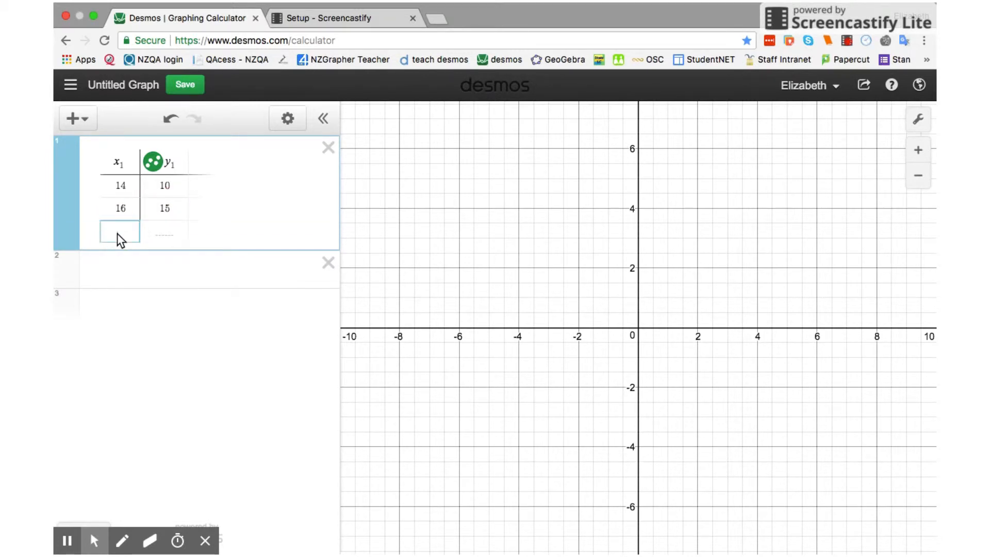
pyautogui.click(119, 215)
# - Add three more table rows: x 16, y 21; x 15, y 16; and x 14, y 11
pyautogui.click(118, 232)
pyautogui.write('16')
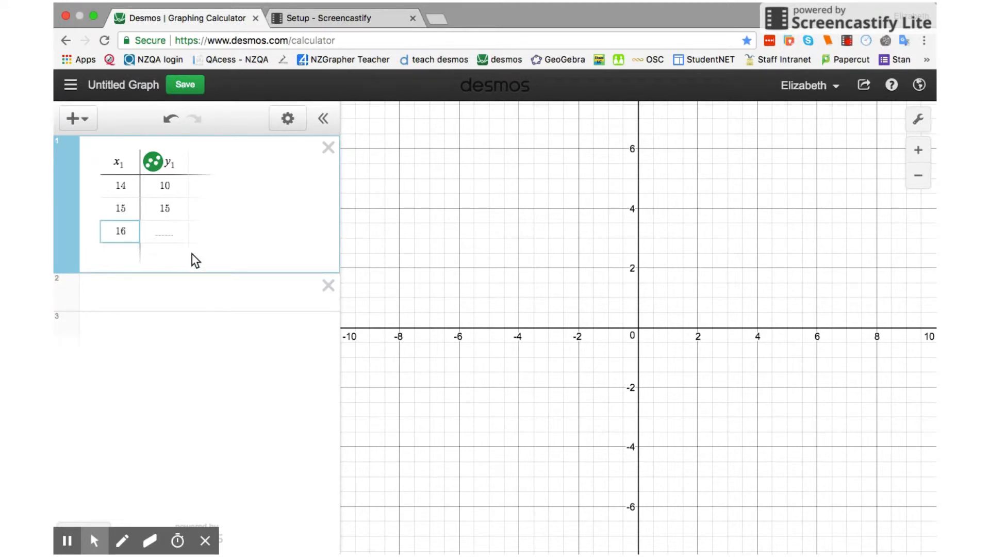
pyautogui.click(165, 234)
pyautogui.write('21')
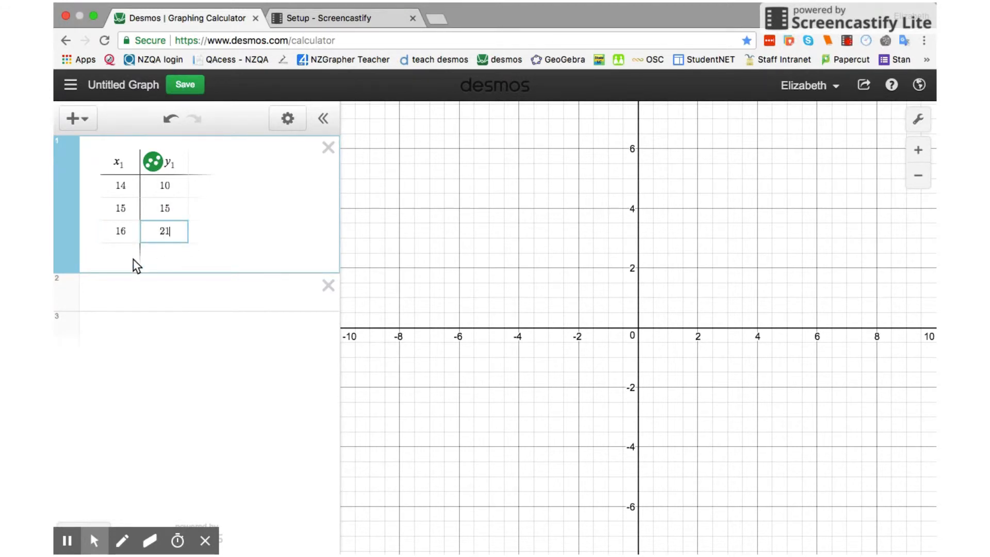
pyautogui.click(128, 262)
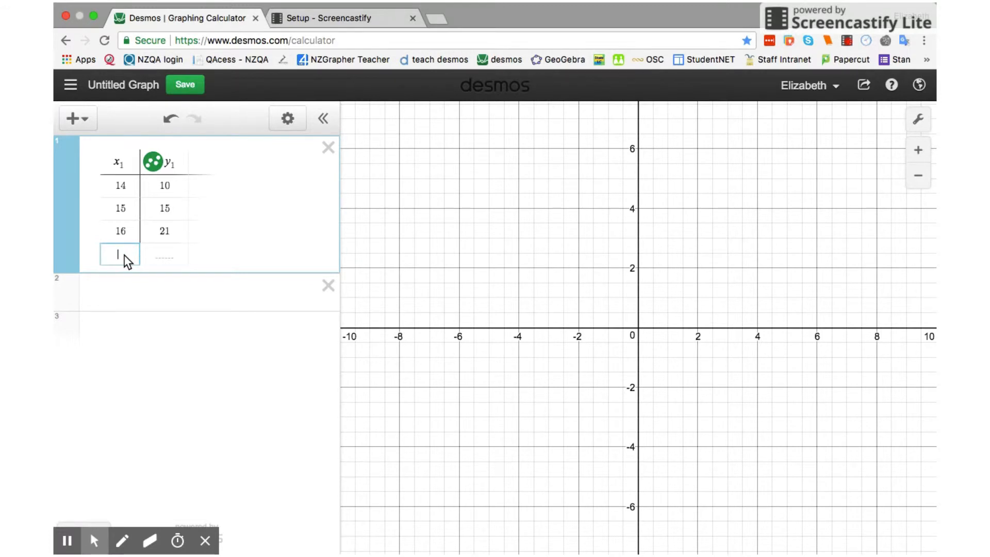
pyautogui.write('15')
pyautogui.click(163, 254)
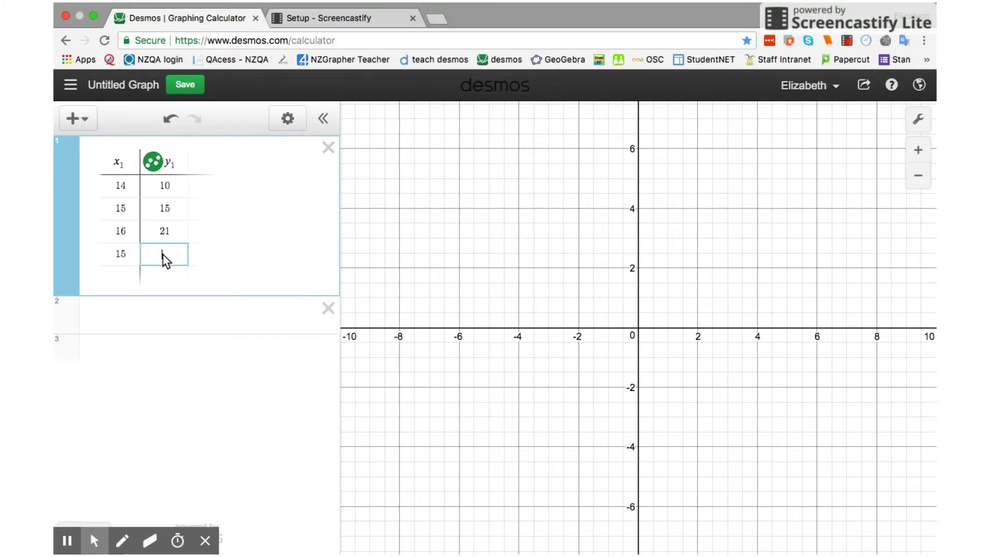
pyautogui.click(120, 276)
pyautogui.write('14')
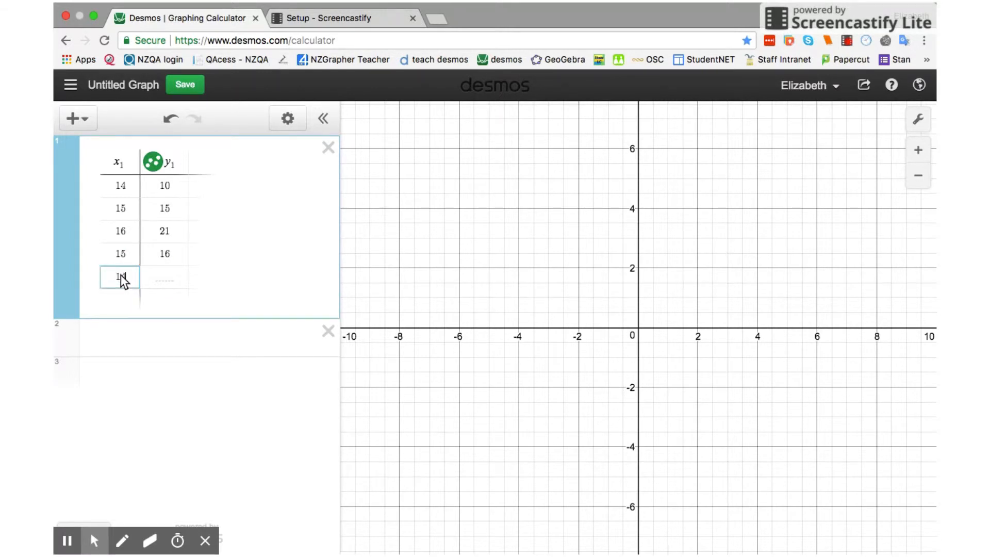
pyautogui.click(159, 276)
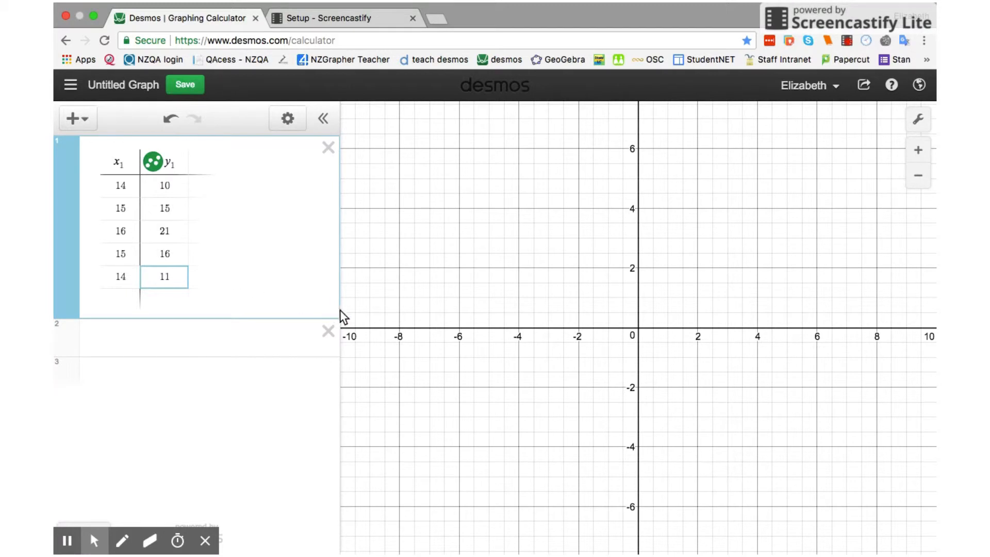
pyautogui.click(272, 215)
pyautogui.moveTo(63, 542)
pyautogui.click(121, 513)
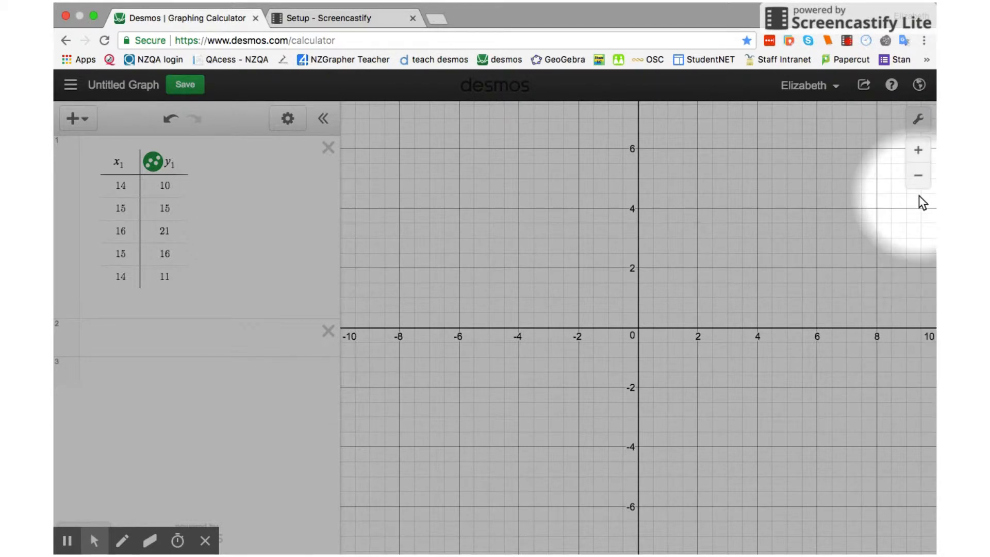
# - In the graph settings, set the x-axis range from -1 to 20 and label the axis "age"
pyautogui.click(923, 124)
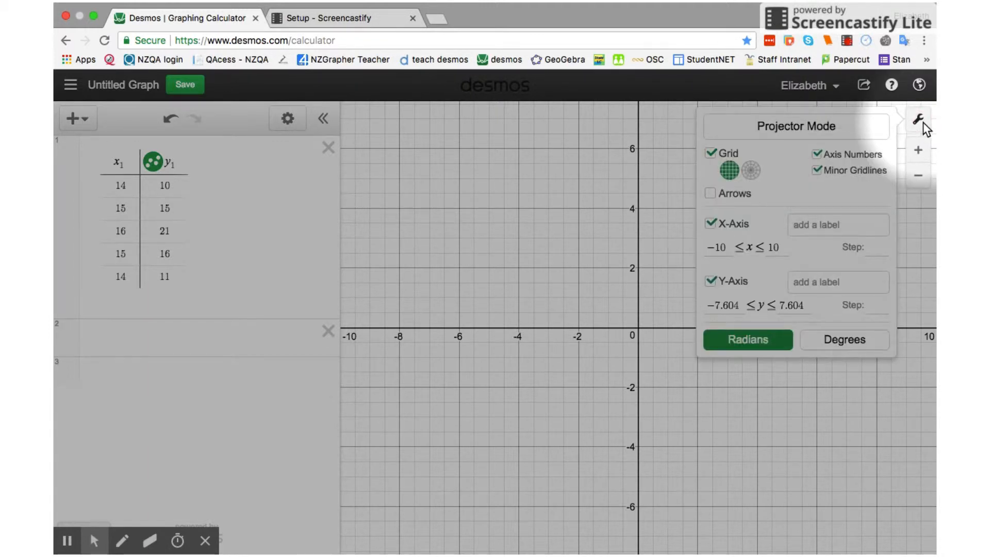
pyautogui.click(725, 248)
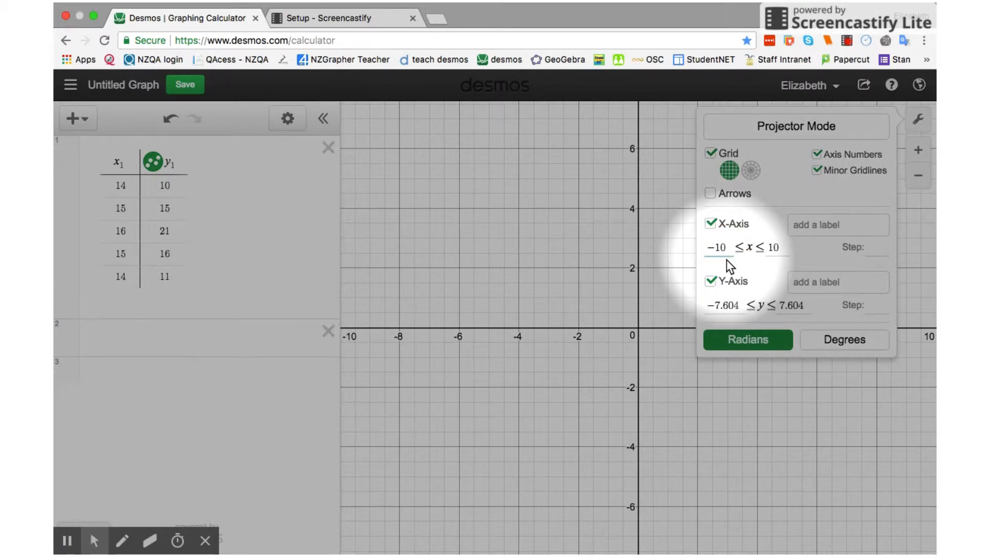
pyautogui.press('BackSpace')
pyautogui.press('BackSpace')
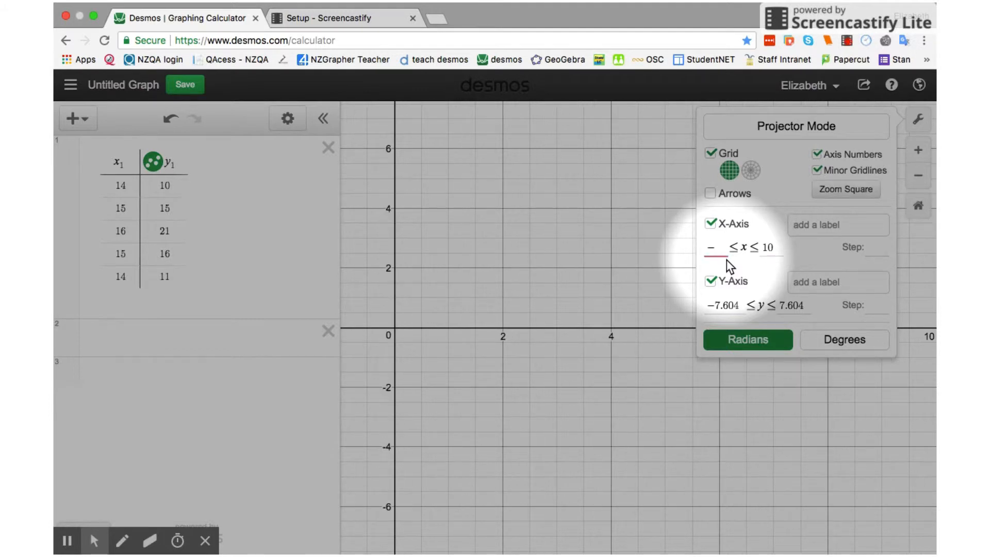
pyautogui.write('0')
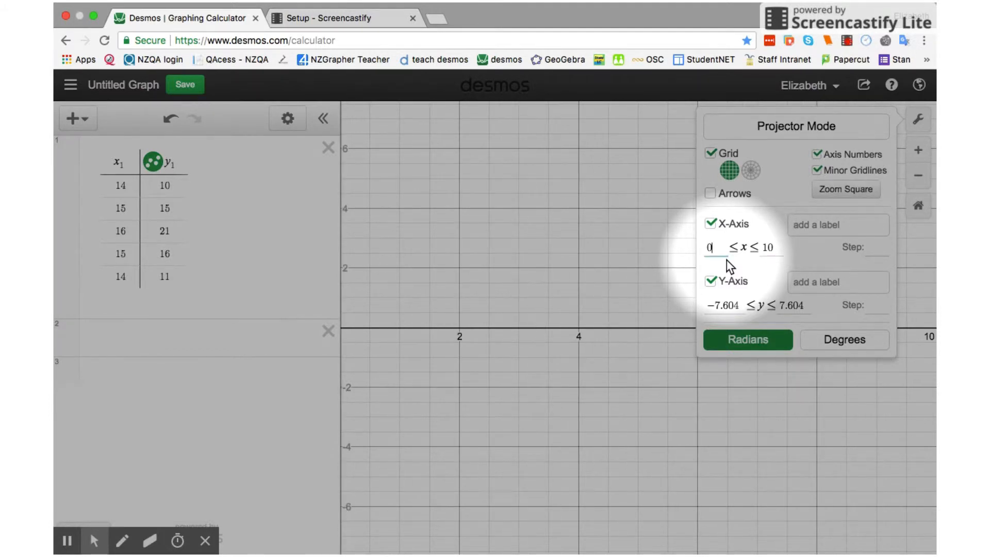
pyautogui.write('-1')
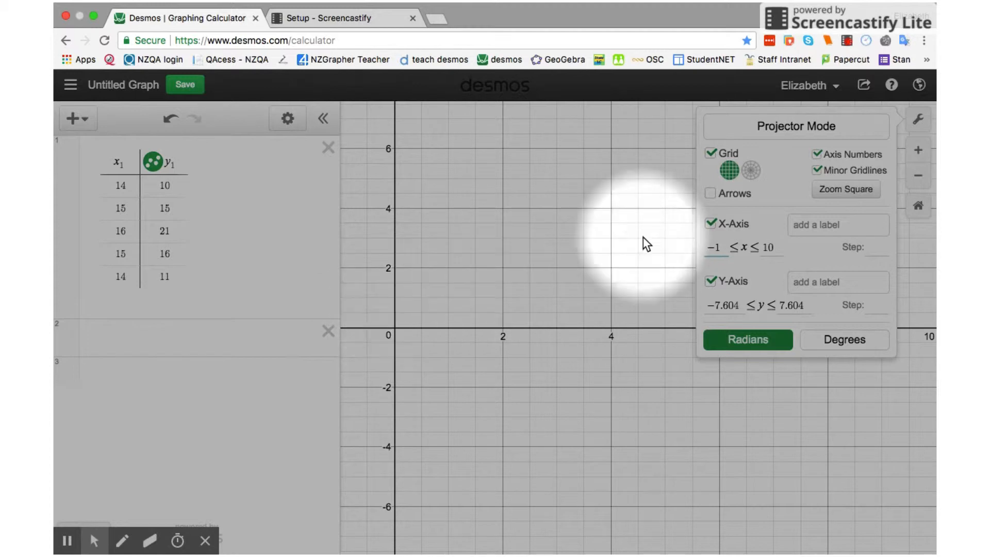
pyautogui.click(774, 250)
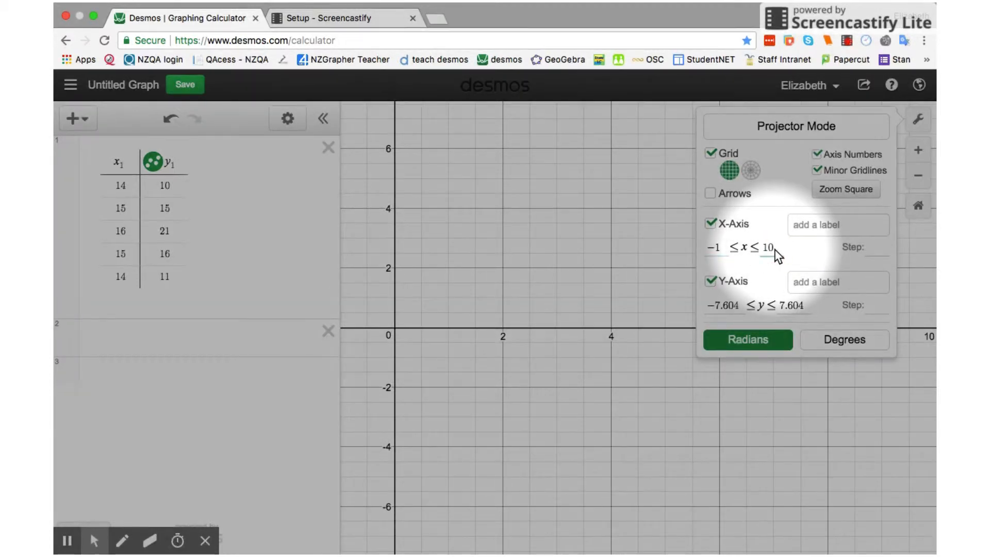
pyautogui.press('BackSpace')
pyautogui.press('BackSpace')
pyautogui.write('20')
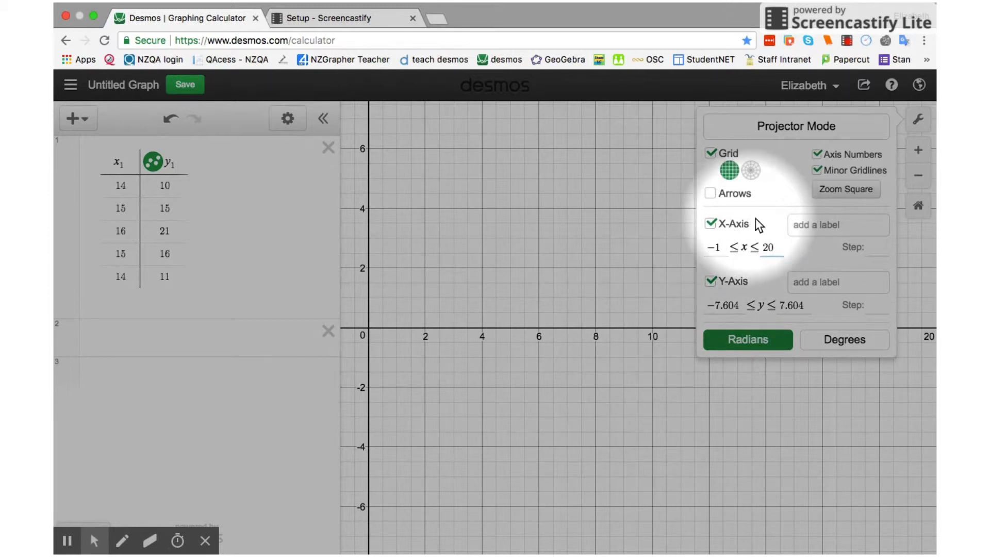
pyautogui.click(810, 227)
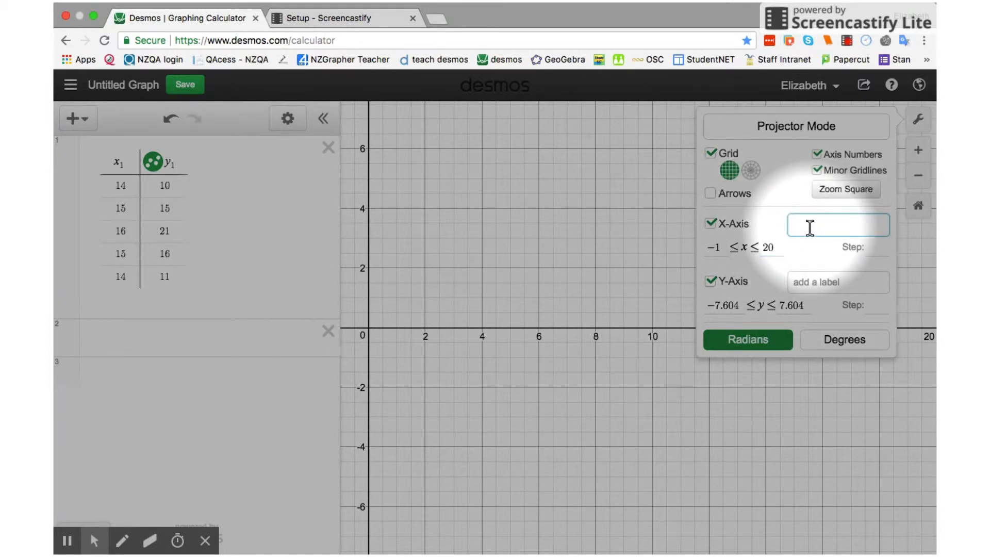
pyautogui.write('age')
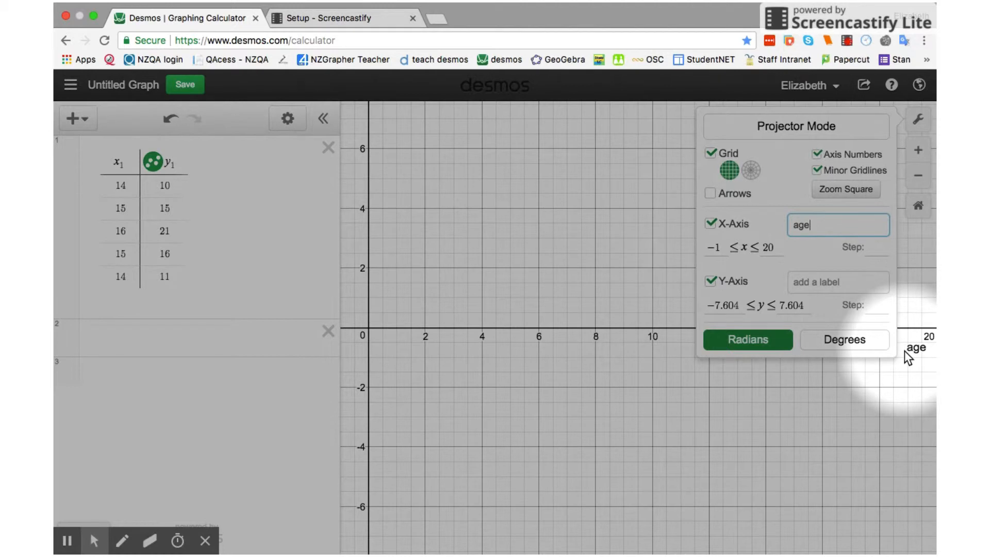
# - Set the x-axis step to 1 and turn off the minor gridlines
pyautogui.click(873, 249)
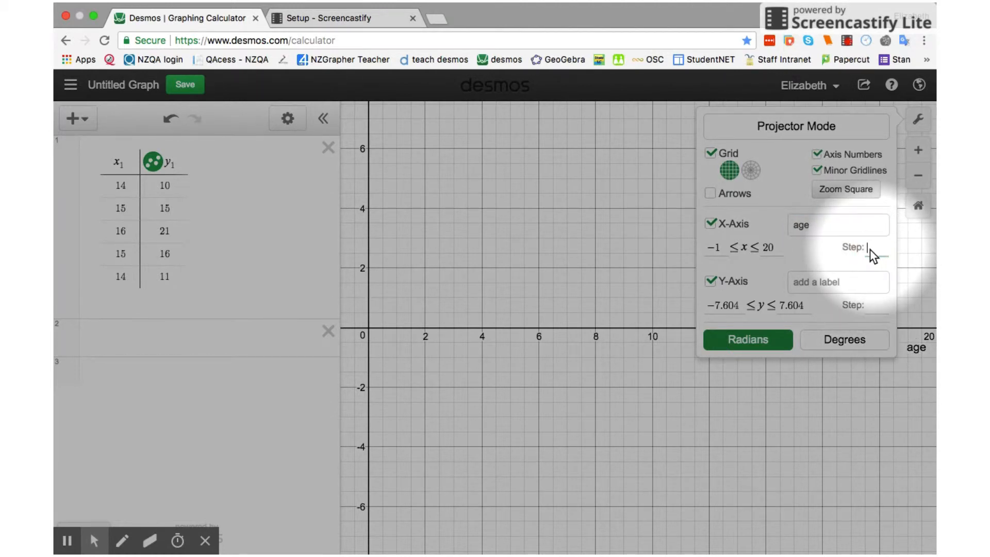
pyautogui.write('1')
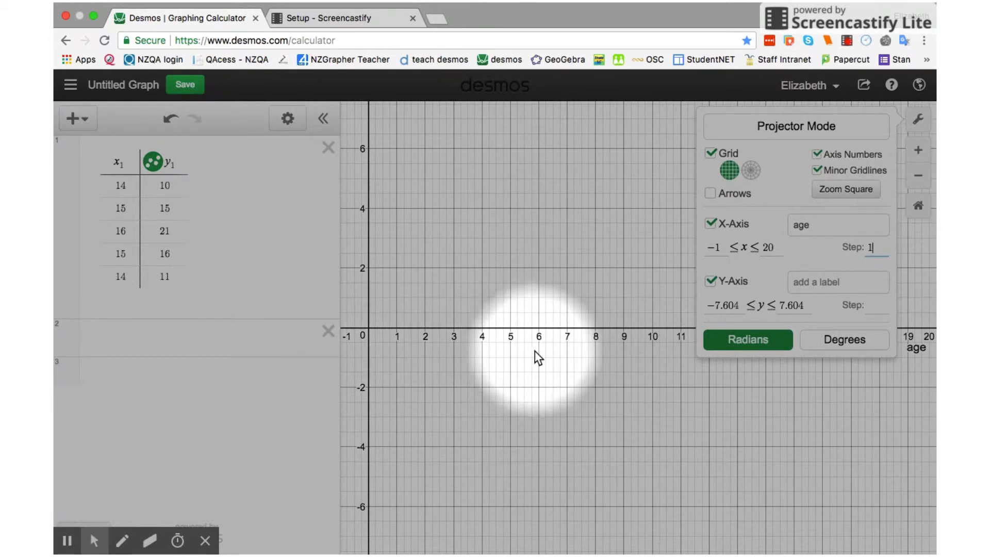
pyautogui.click(817, 171)
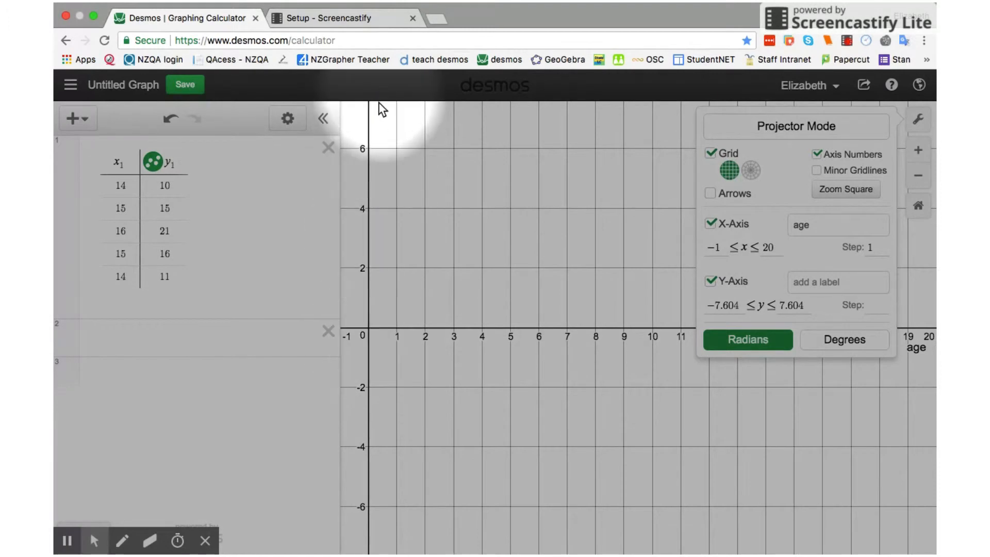
# - Label the y-axis "Wall sit time (seconds)"
pyautogui.click(826, 281)
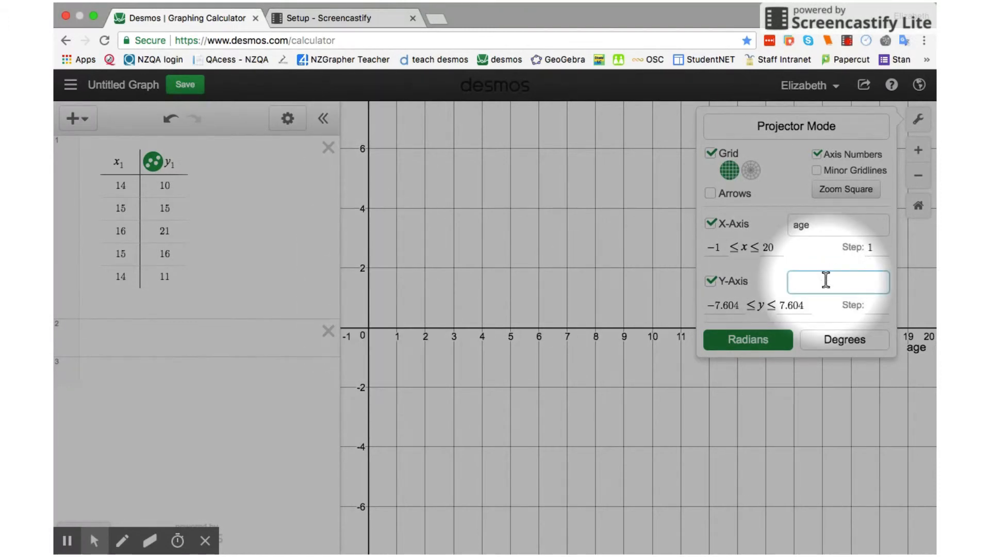
pyautogui.write('Wall sit')
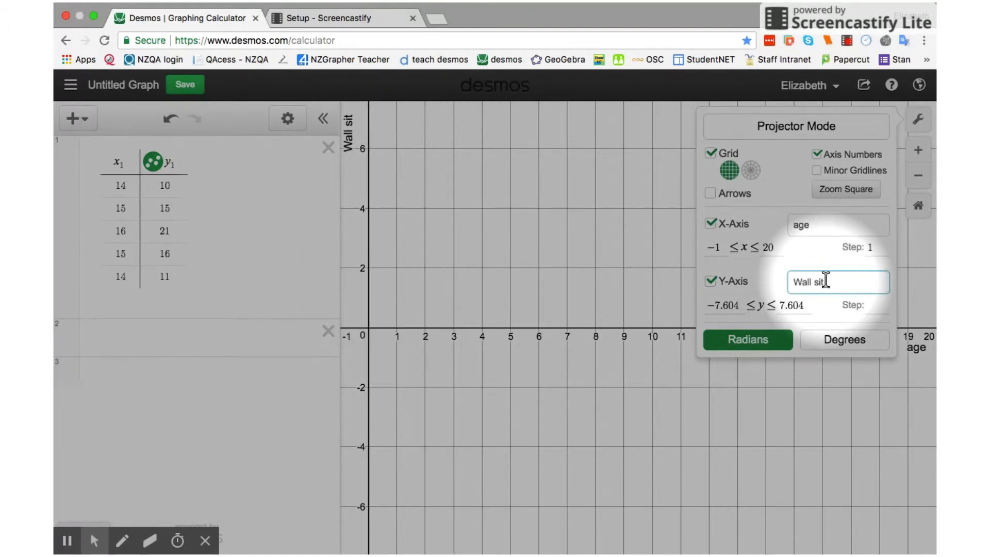
pyautogui.write(' time (seco')
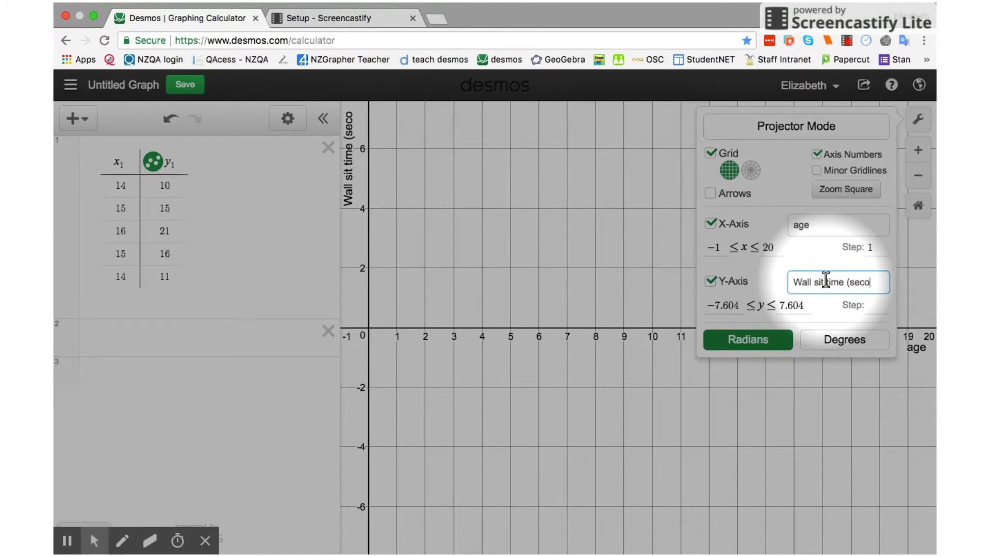
pyautogui.write('nds)')
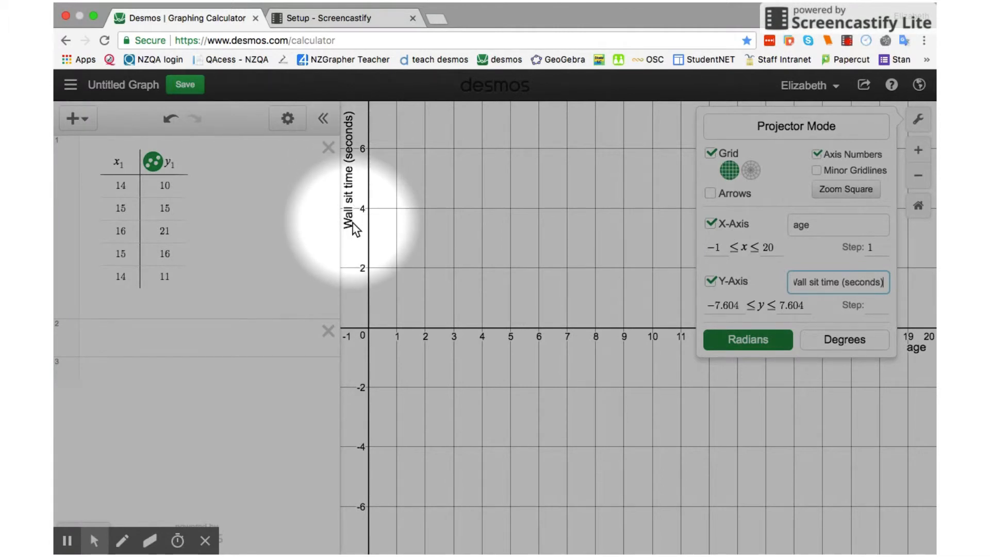
# - Set the lower limit of the y-axis to -1
pyautogui.click(735, 311)
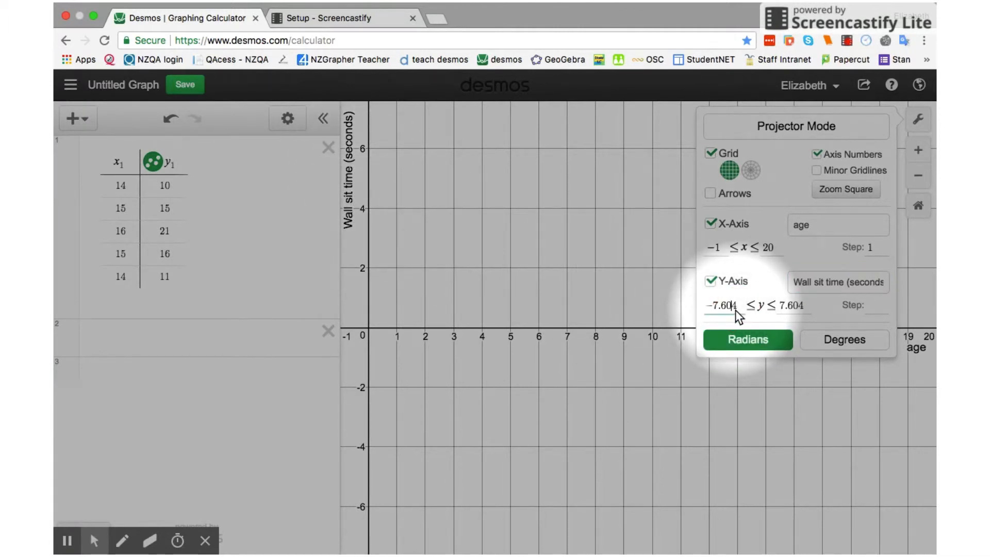
pyautogui.moveTo(735, 310); pyautogui.dragTo(710, 311)
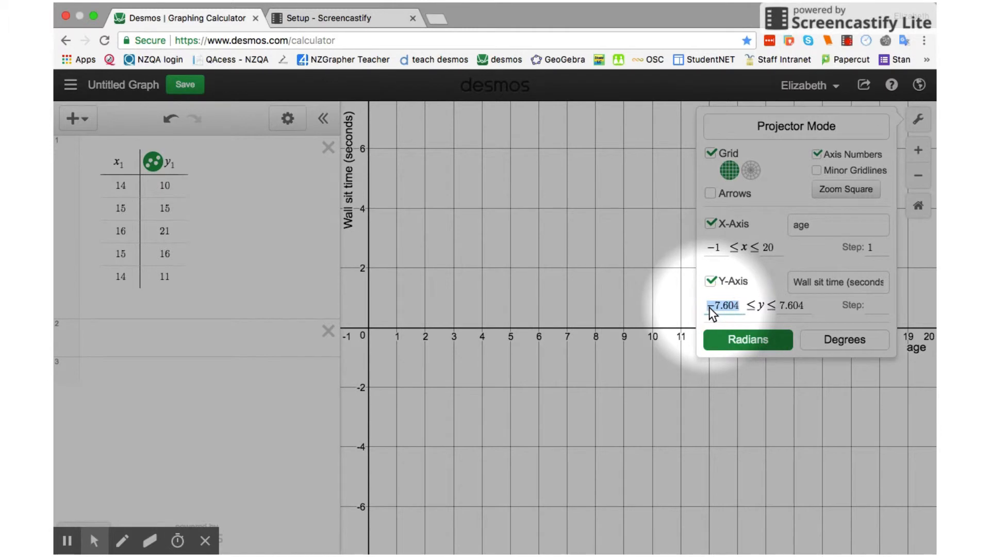
pyautogui.write('-1')
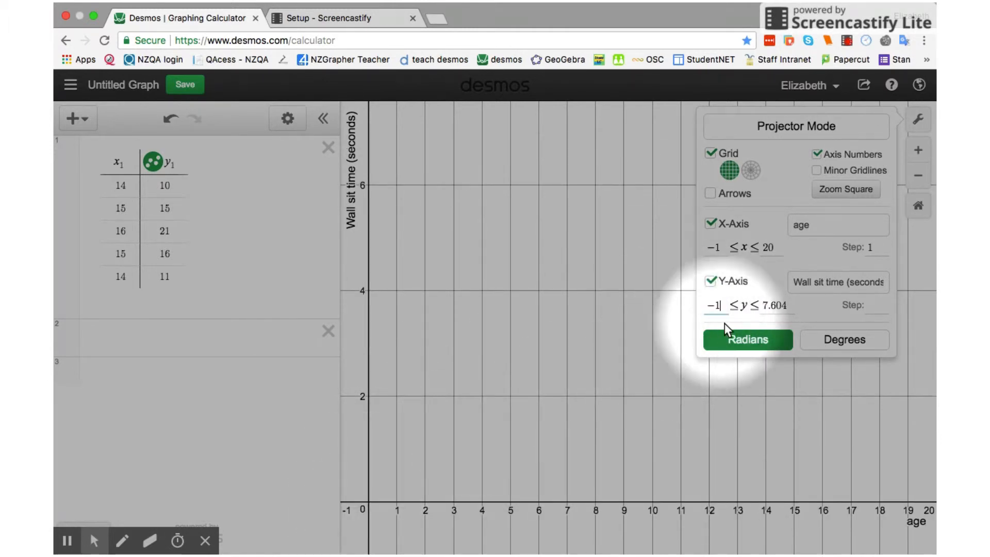
# - Set the upper limit of the y-axis to 30 and its step to 2, and close the graph settings
pyautogui.moveTo(763, 306); pyautogui.dragTo(790, 305)
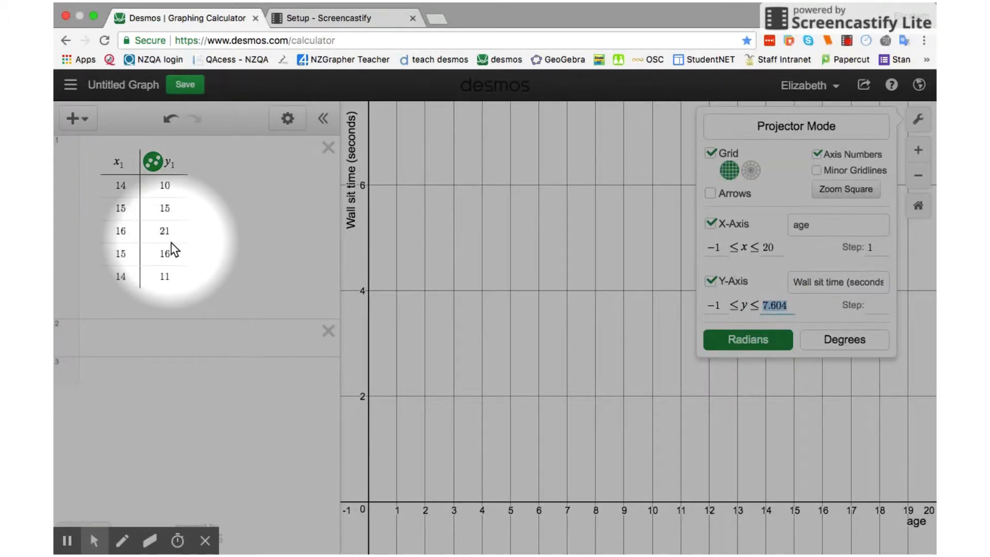
pyautogui.write('30')
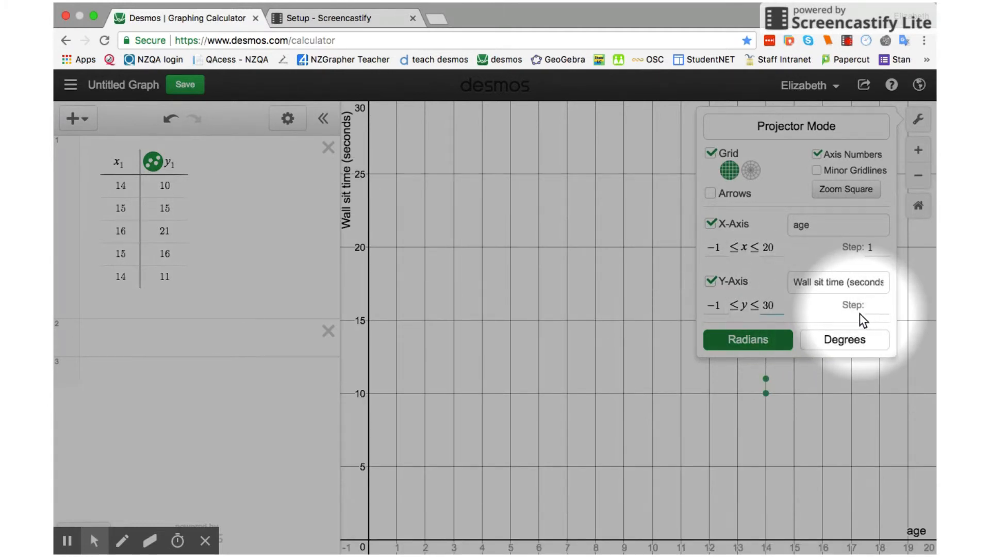
pyautogui.click(872, 305)
pyautogui.write('2')
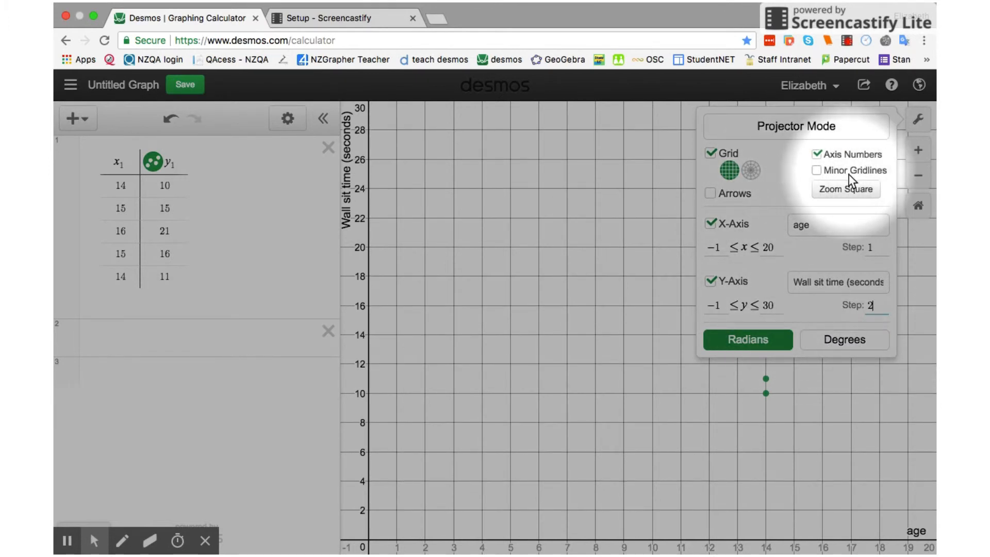
pyautogui.click(918, 120)
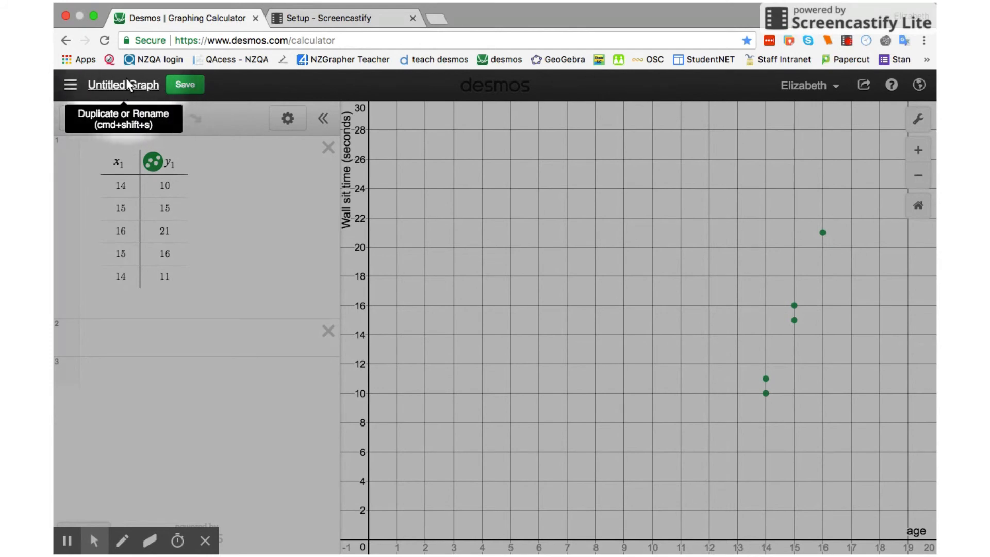
# - Save the graph with the title "table data example"
pyautogui.click(97, 88)
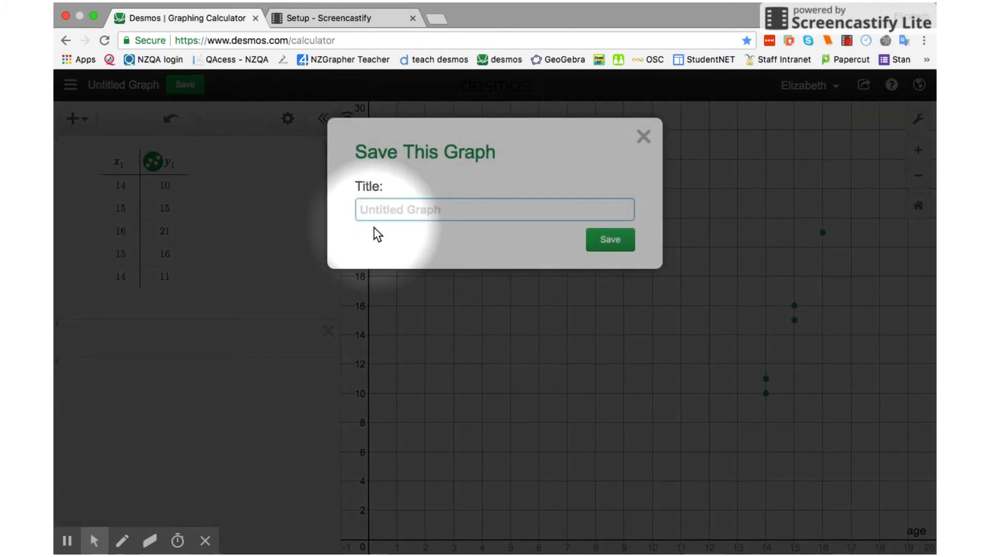
pyautogui.write('table data e')
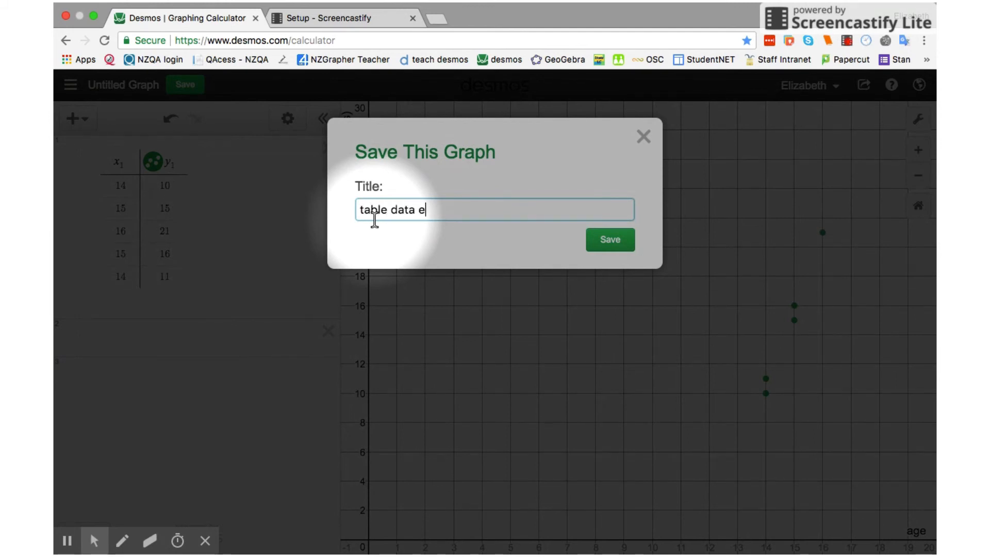
pyautogui.write('xample')
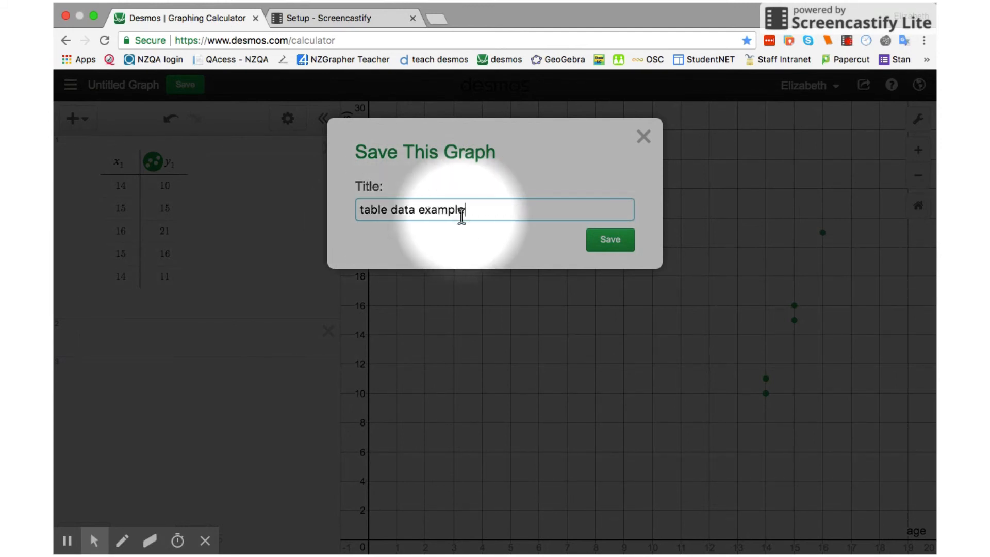
pyautogui.click(605, 241)
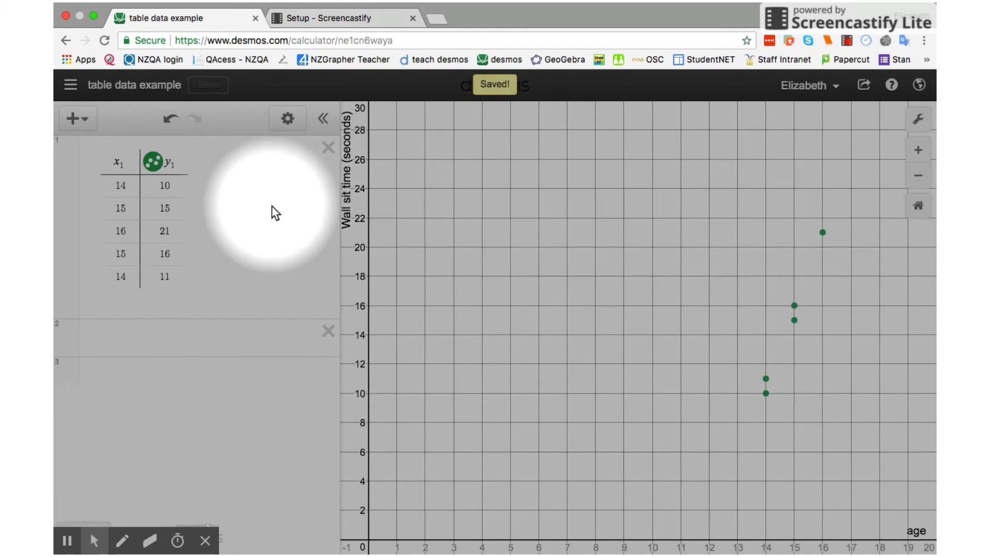
# - Look through the account's list of saved graphs and return to the current graph
pyautogui.click(69, 85)
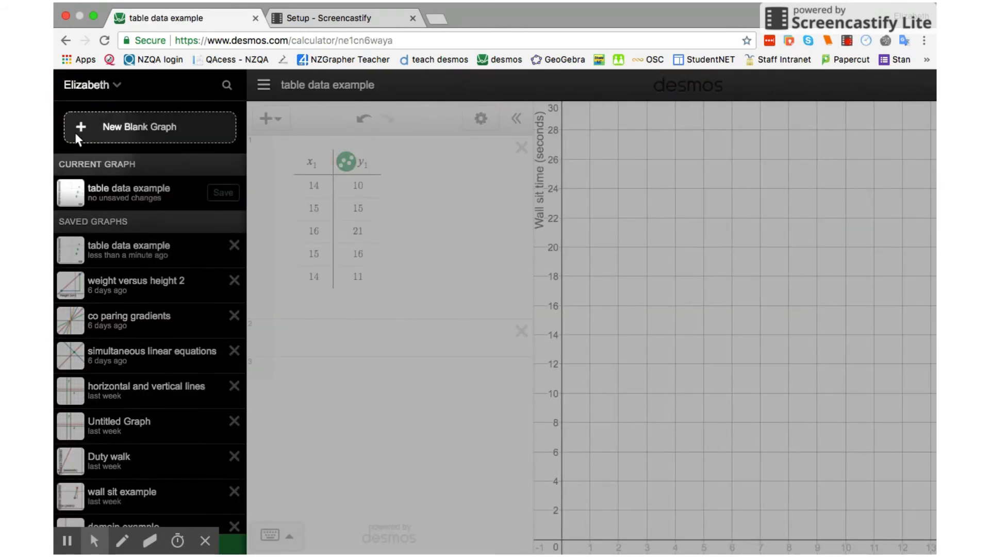
pyautogui.click(112, 87)
pyautogui.click(112, 86)
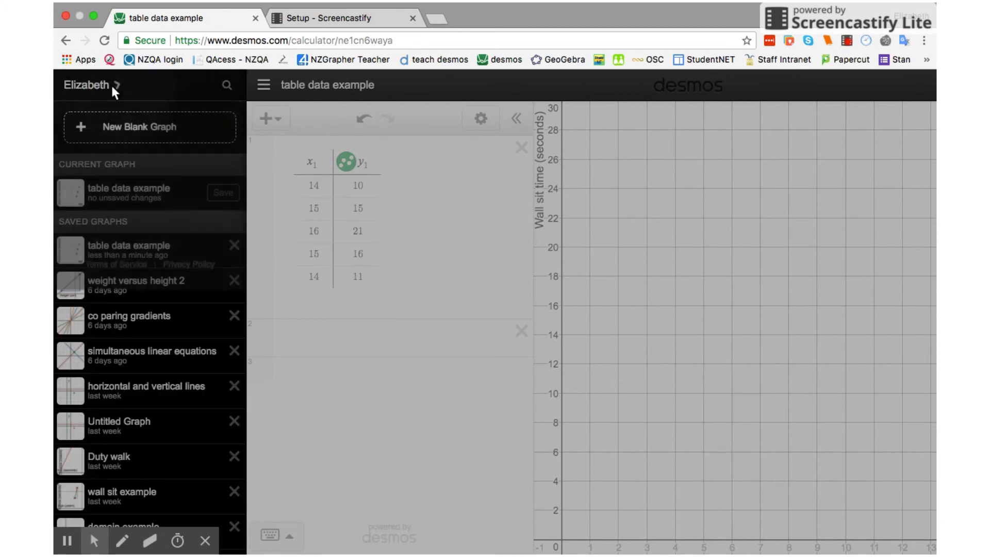
pyautogui.click(304, 85)
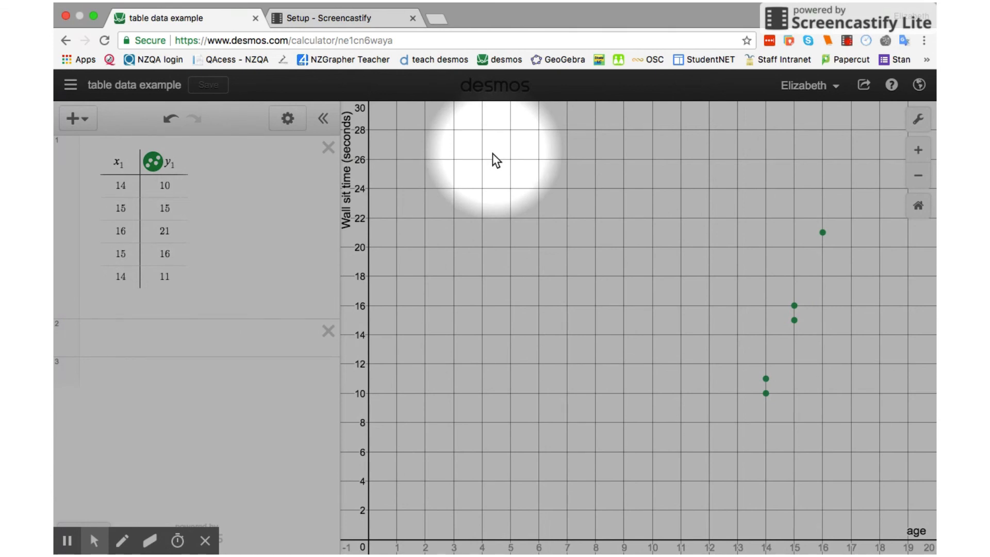
pyautogui.moveTo(752, 3)
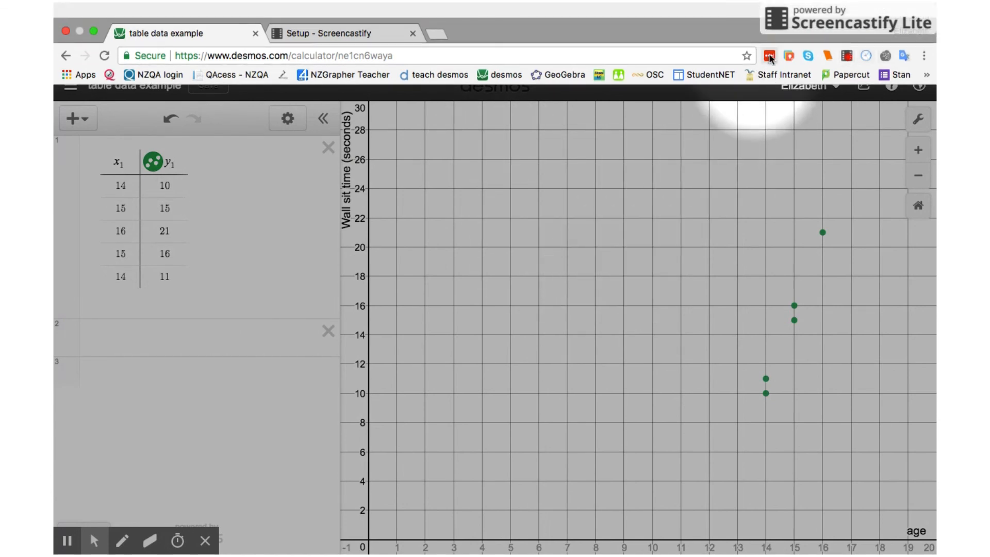